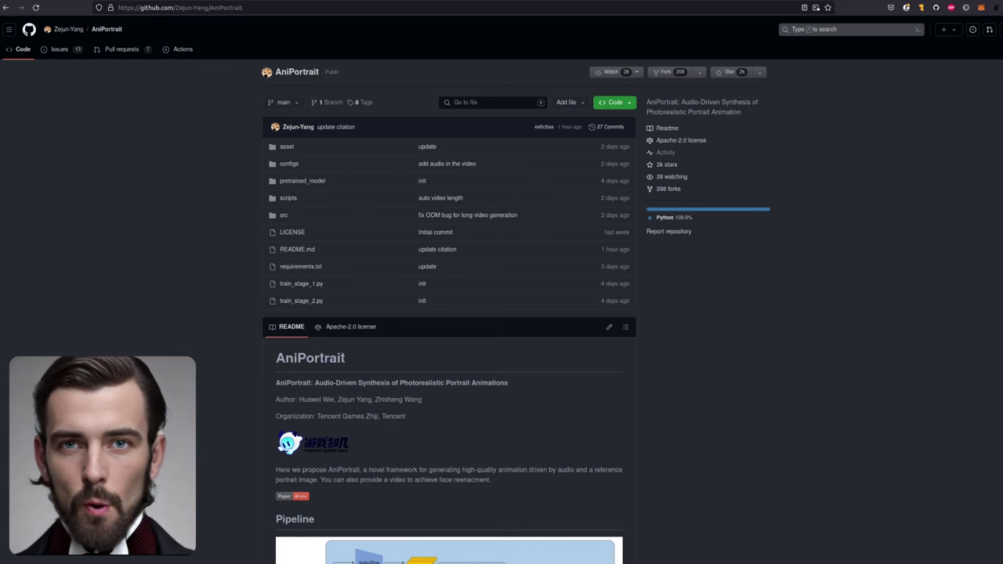
Step: Scroll the AniPortrait README past Pipeline and the generated video grids to Installation
{"action": "scroll", "coordinate": [999, 217], "scroll_direction": "down", "scroll_amount": 10}
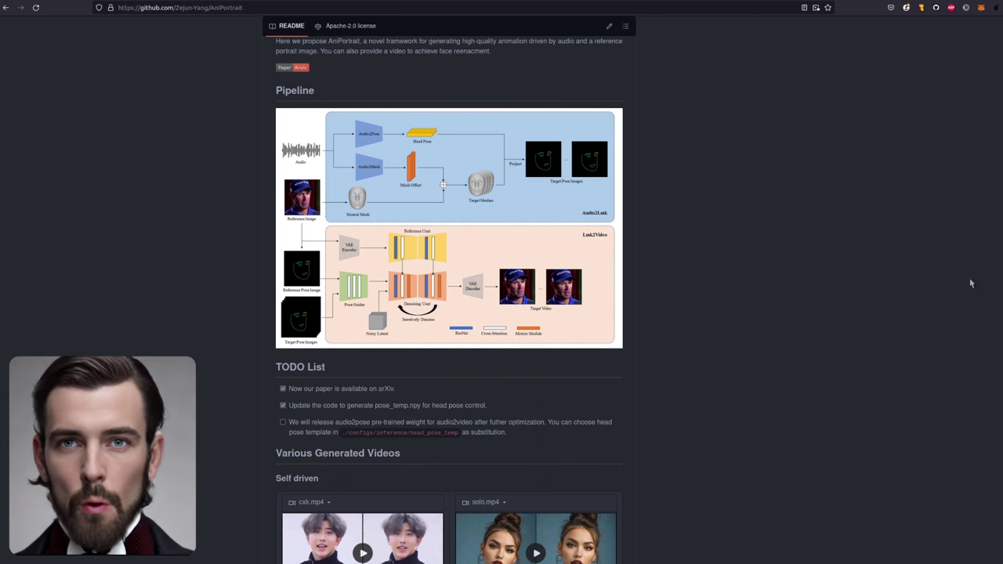
{"action": "scroll", "coordinate": [970, 283], "scroll_direction": "down", "scroll_amount": 9}
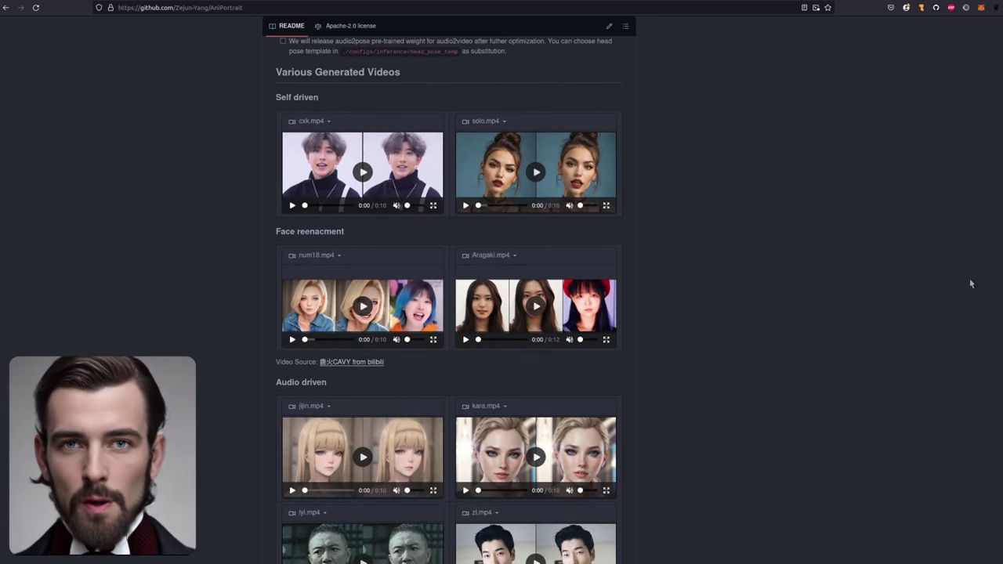
{"action": "scroll", "coordinate": [970, 284], "scroll_direction": "down", "scroll_amount": 6}
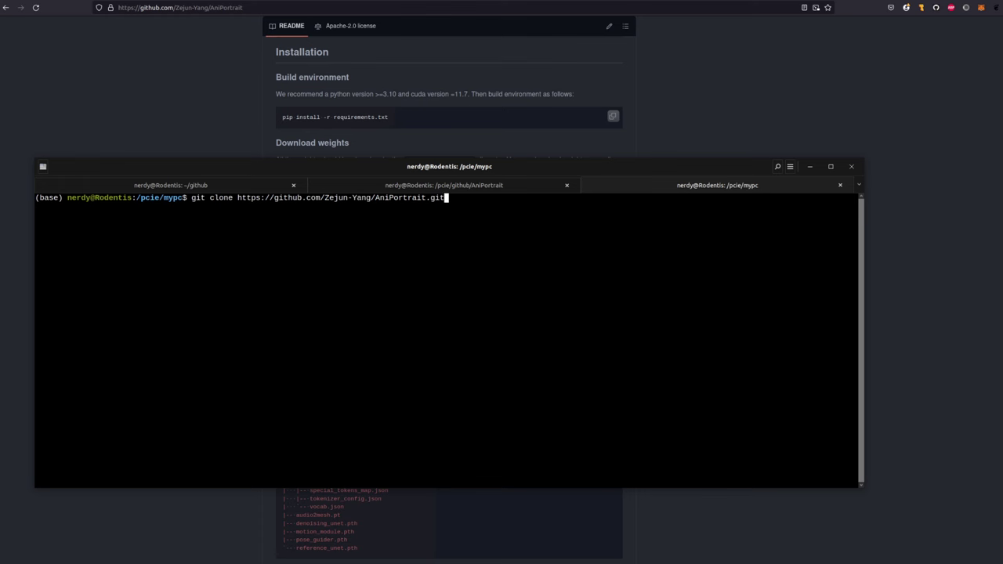
Step: Clone the AniPortrait repository and move into the AniPortrait folder
{"action": "key", "text": "Return"}
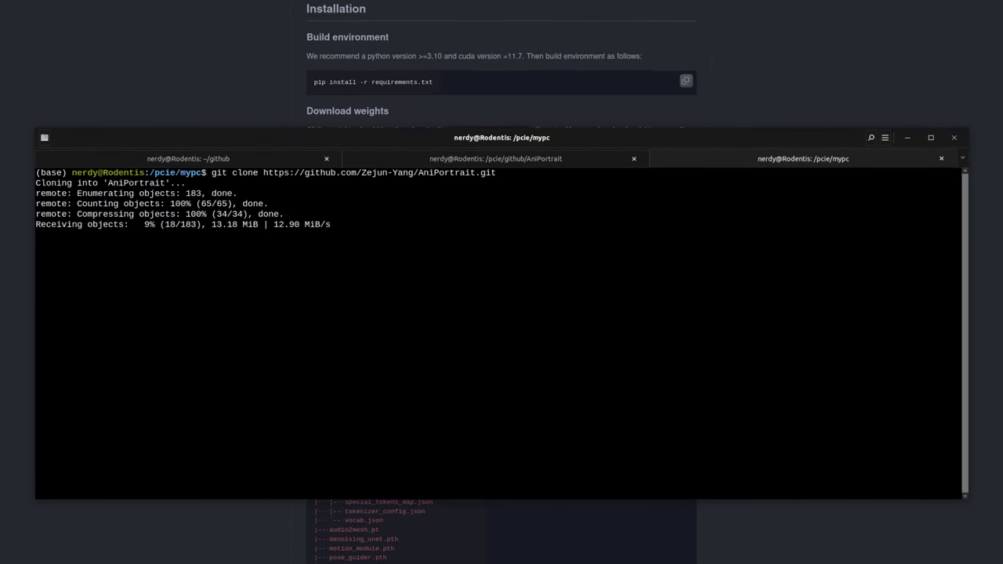
{"action": "type", "text": "cd AniPortrait/"}
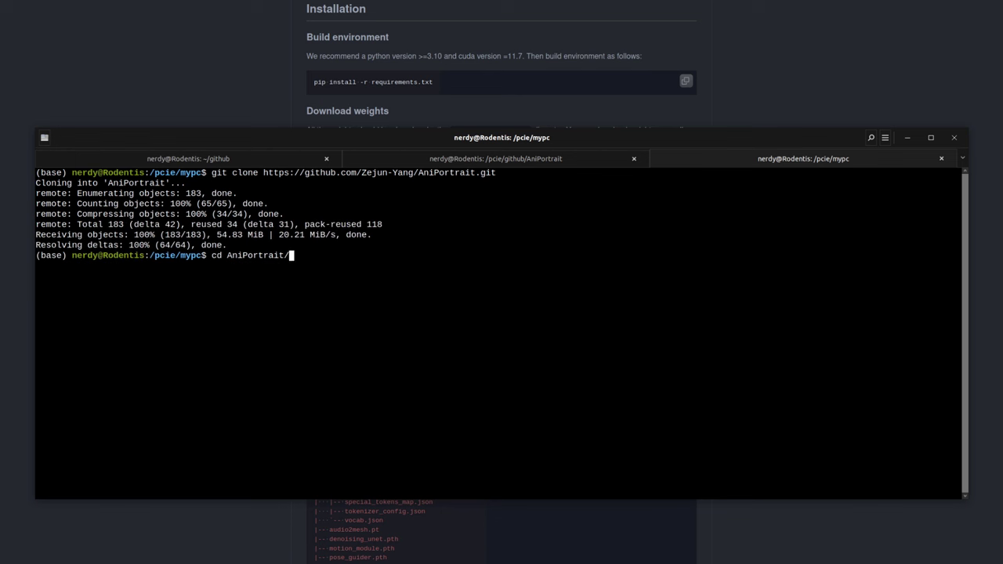
{"action": "key", "text": "Return"}
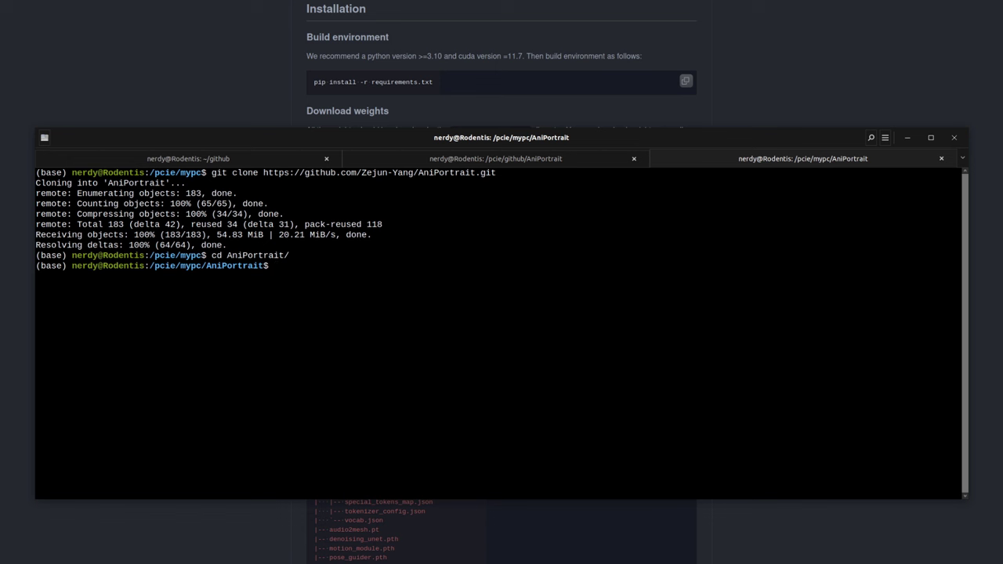
Step: Create the ani-portrait Python 3.11 conda environment, confirming with y, and activate it
{"action": "type", "text": "conda create --name ani-portrait python=3.11"}
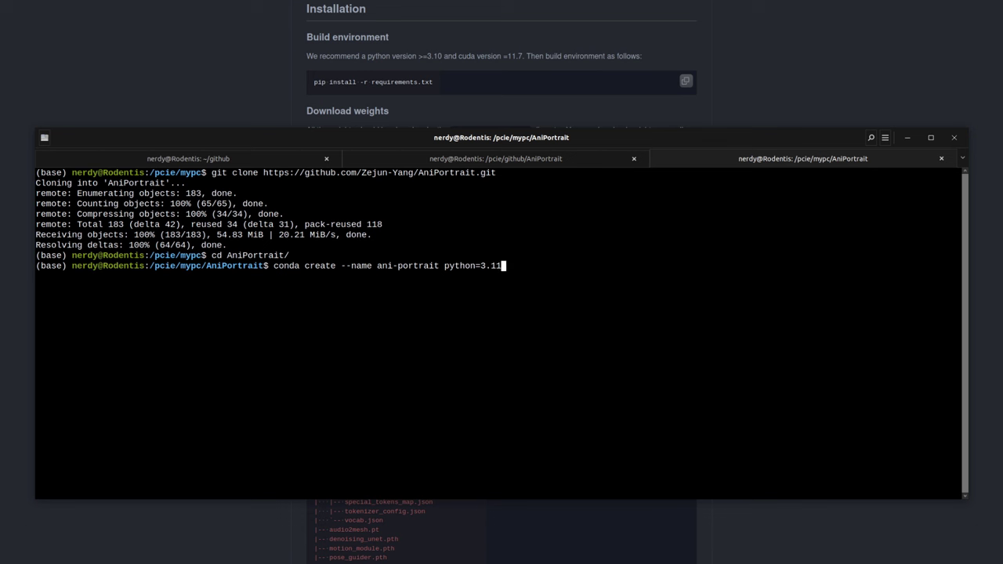
{"action": "key", "text": "Return"}
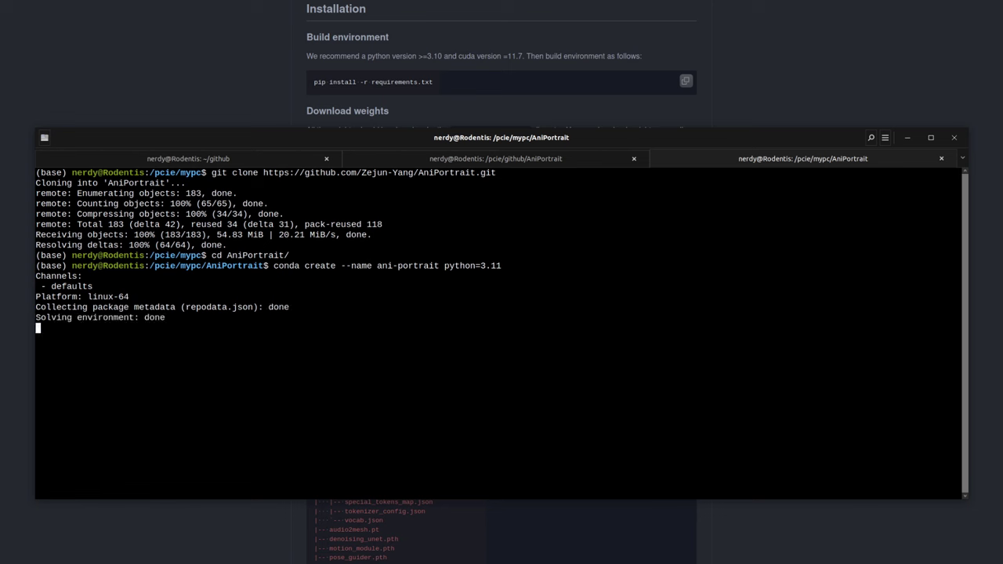
{"action": "type", "text": "y"}
{"action": "key", "text": "Return"}
{"action": "type", "text": "conda activate ani-portrait"}
{"action": "key", "text": "Return"}
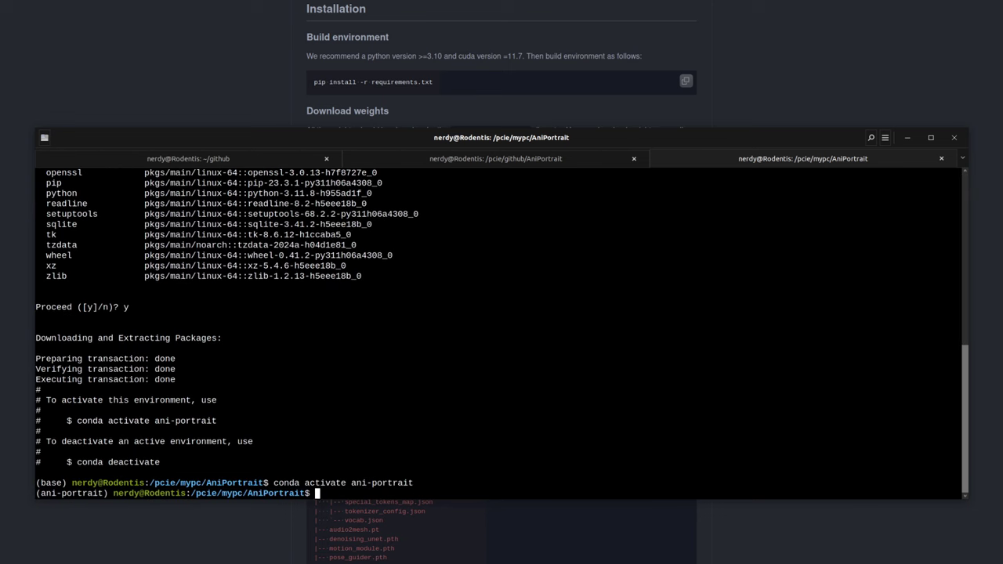
Step: Install requirements.txt with pip, then prepare an ffmpeg install command
{"action": "type", "text": "pip install -r requirements.txt"}
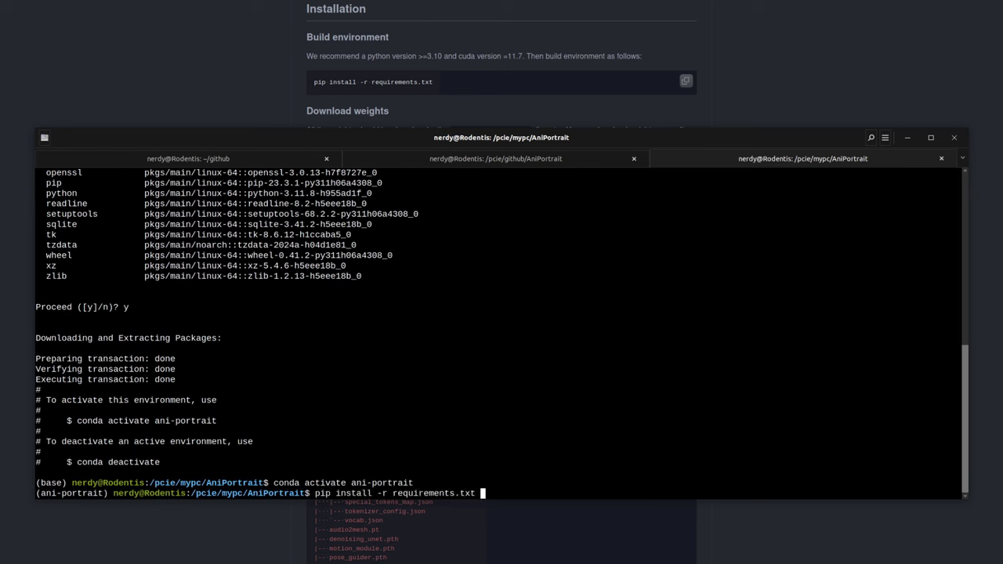
{"action": "key", "text": "Return"}
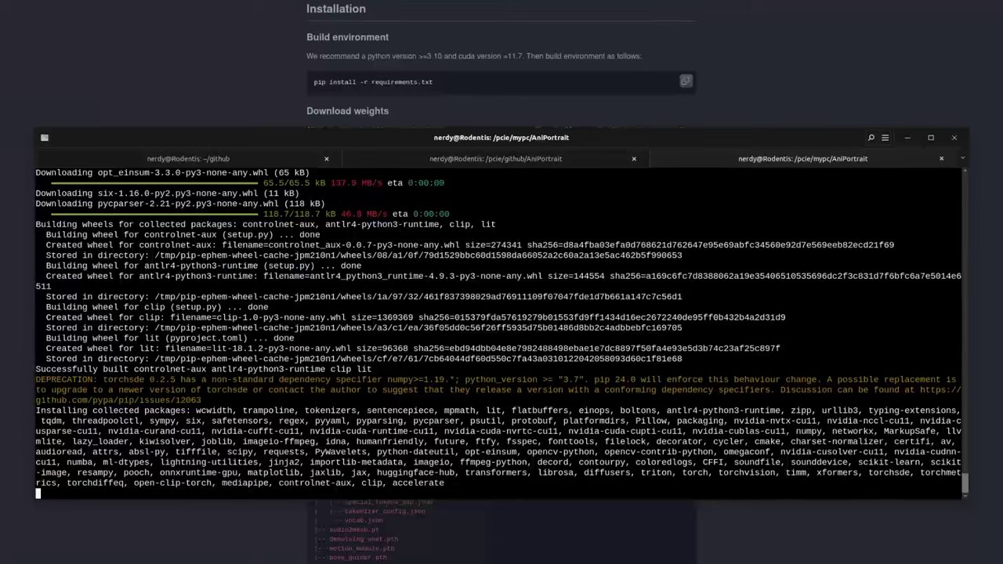
{"action": "type", "text": "sudo apt install ffmpeg"}
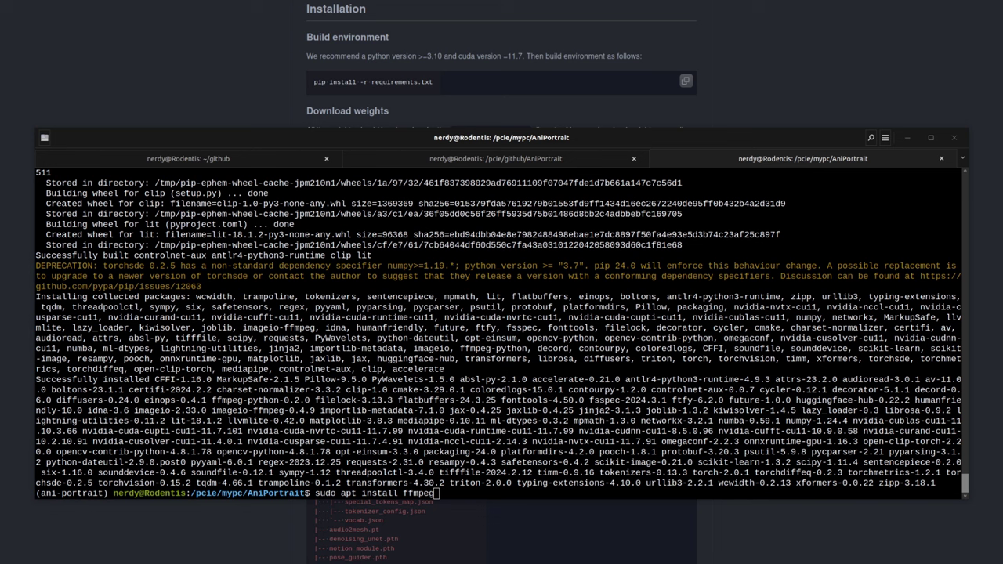
{"action": "key", "text": "Up"}
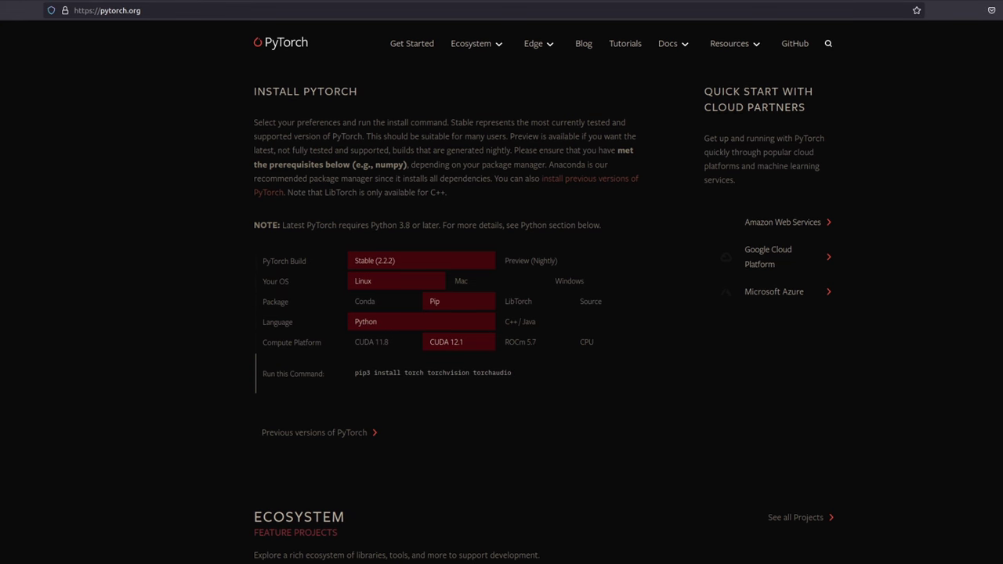
Step: Choose ROCm 5.7 as the compute platform in pytorch.org's install selector
{"action": "left_click", "coordinate": [519, 343]}
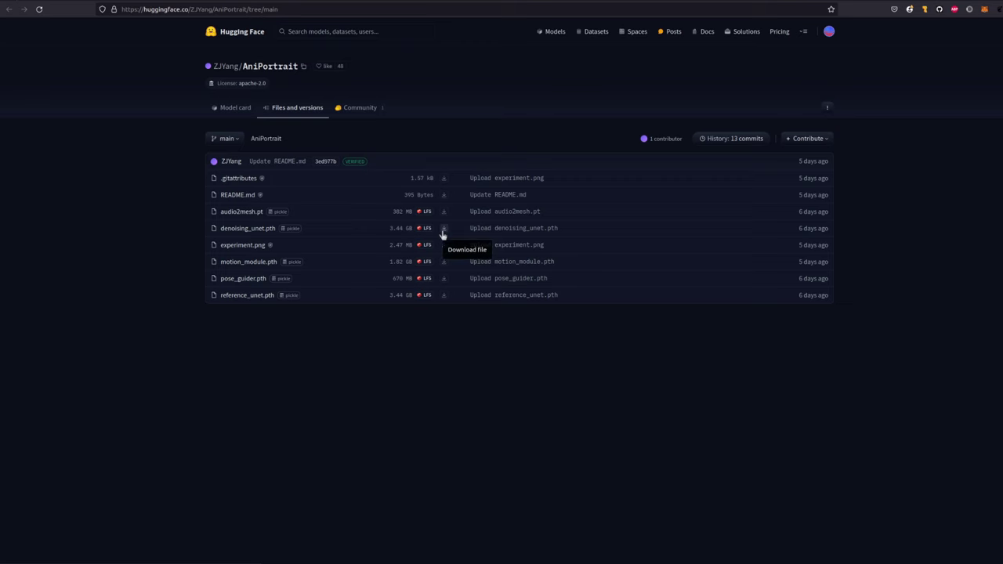
Step: Bring forward the terminal holding the huggingface-cli download command for ZJYang/AniPortrait
{"action": "key", "text": "alt+Tab"}
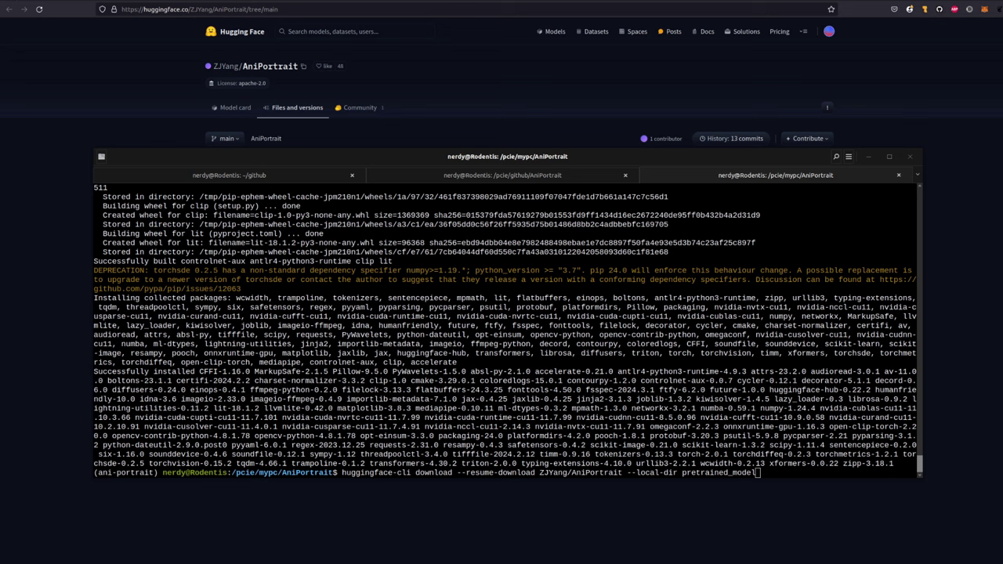
Step: Append --cache-dir my-cache to the huggingface-cli download command
{"action": "type", "text": "--cache-dir my-cache"}
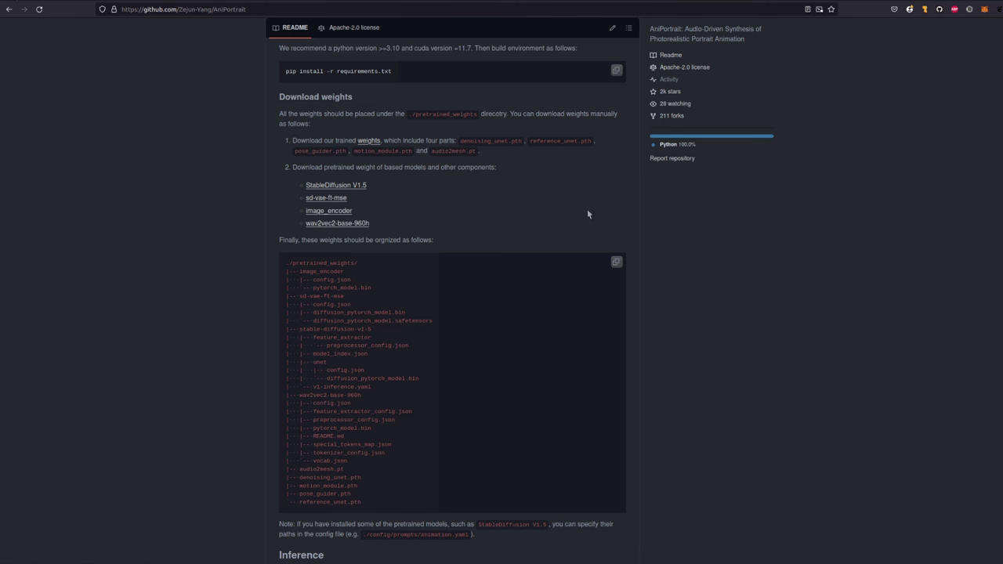
Step: Compare the README's weights layout with the local pretrained_model folder, then scroll back up
{"action": "scroll", "coordinate": [888, 376], "scroll_direction": "down", "scroll_amount": 1}
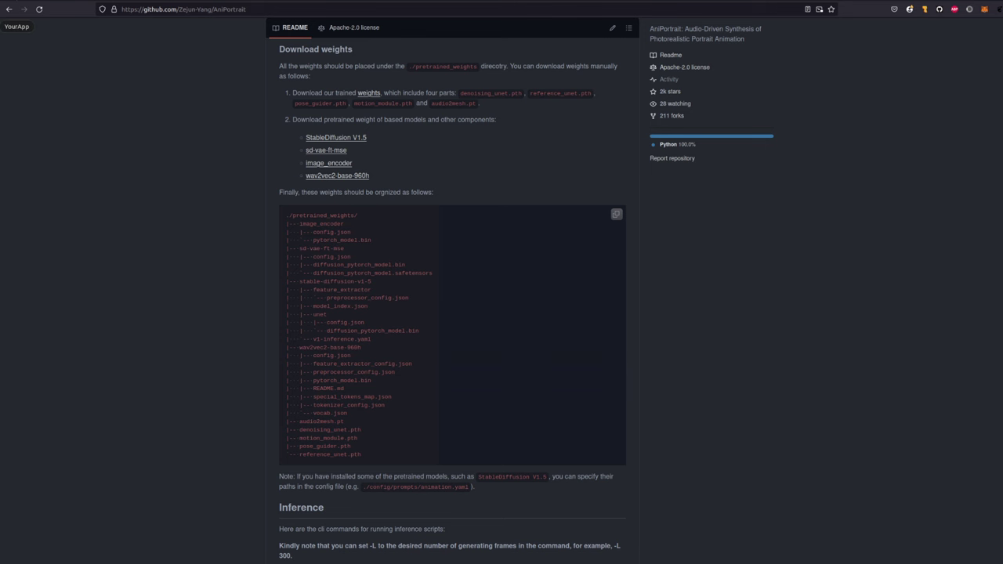
{"action": "key", "text": "alt+Tab"}
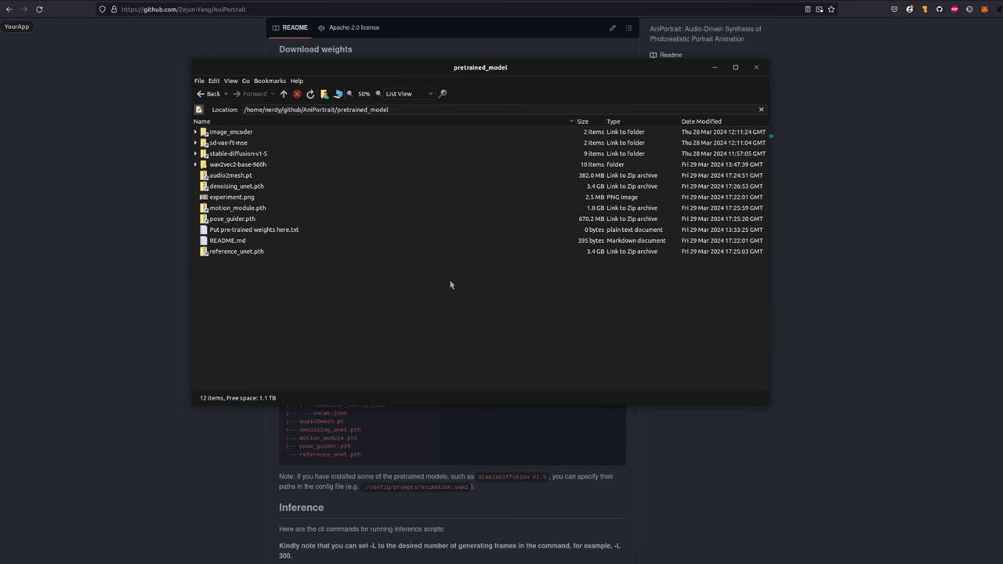
{"action": "left_click", "coordinate": [958, 384]}
{"action": "scroll", "coordinate": [801, 380], "scroll_direction": "up", "scroll_amount": 15}
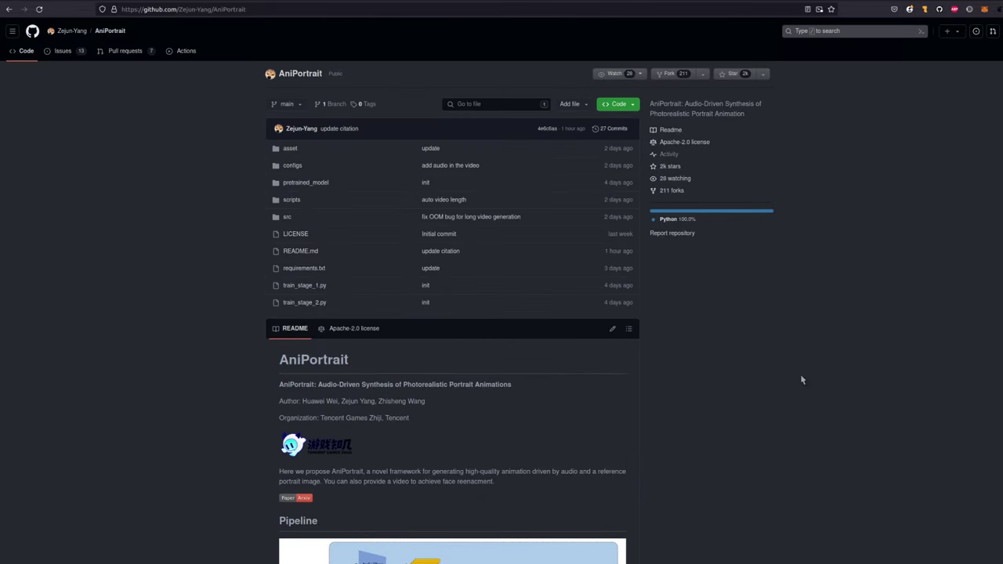
Step: Inspect the repo's pretrained_model folder and weights tree, then open the local pretrained_model folder
{"action": "left_click", "coordinate": [307, 184]}
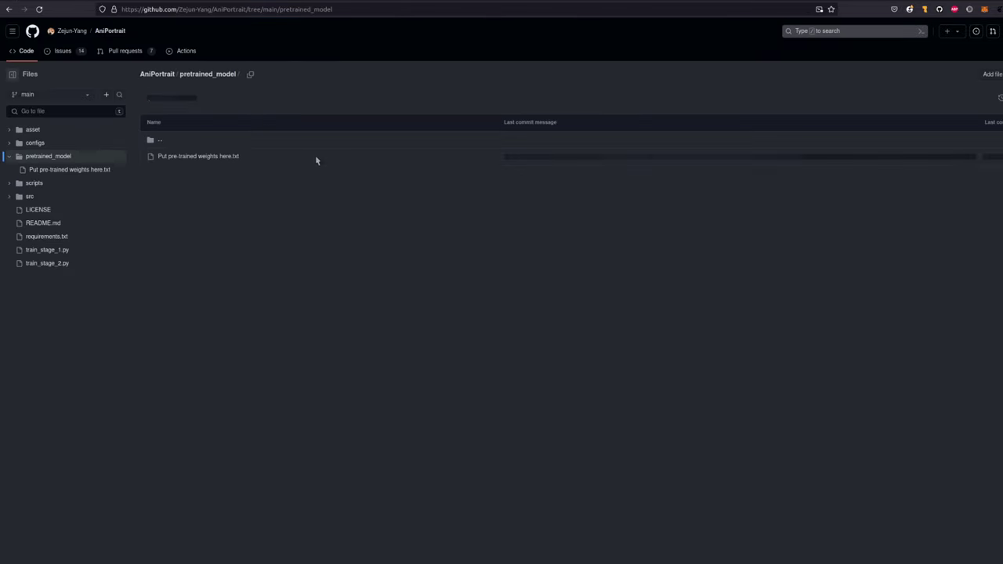
{"action": "left_click", "coordinate": [9, 8]}
{"action": "scroll", "coordinate": [590, 301], "scroll_direction": "down", "scroll_amount": 10}
{"action": "scroll", "coordinate": [787, 323], "scroll_direction": "down", "scroll_amount": 15}
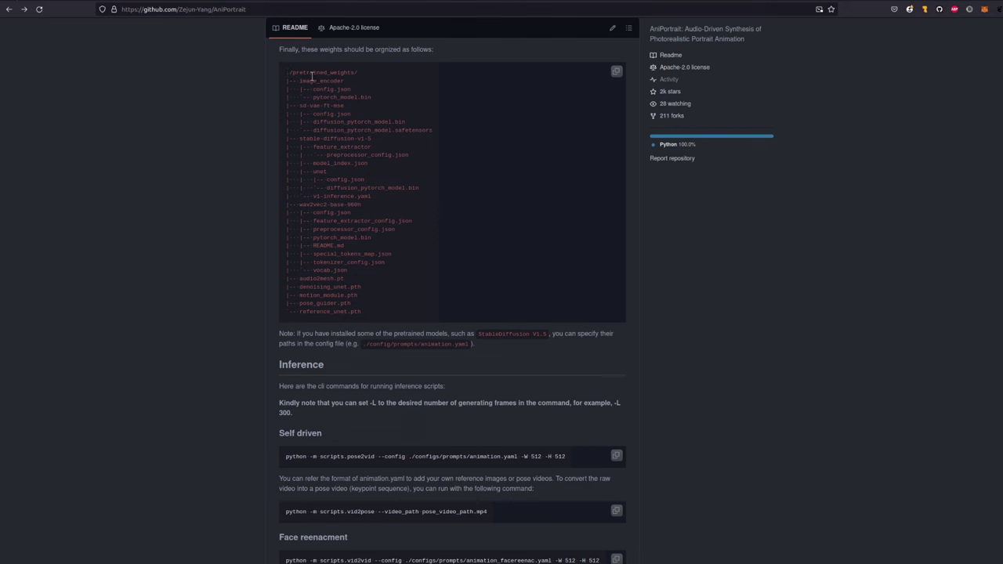
{"action": "left_click", "coordinate": [8, 16]}
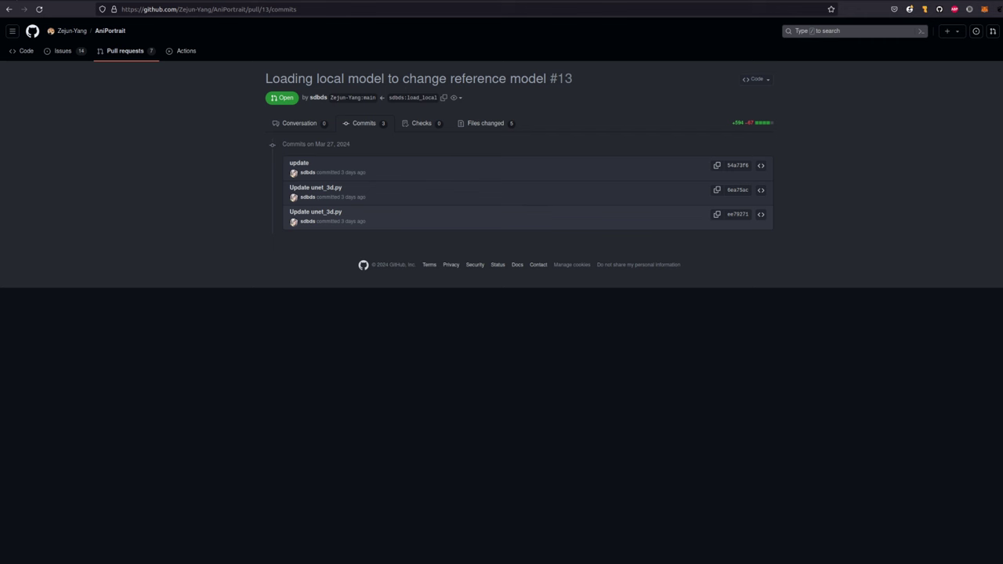
Step: Check the local stable-diffusion-v1-5 folder, close it, and bring the terminal forward
{"action": "key", "text": "alt+Tab"}
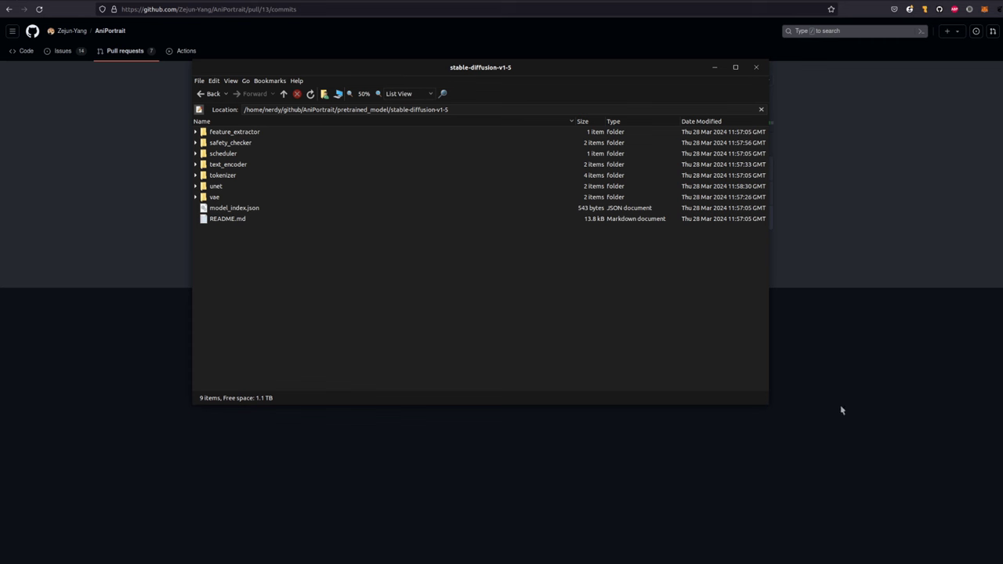
{"action": "key", "text": "ctrl+w"}
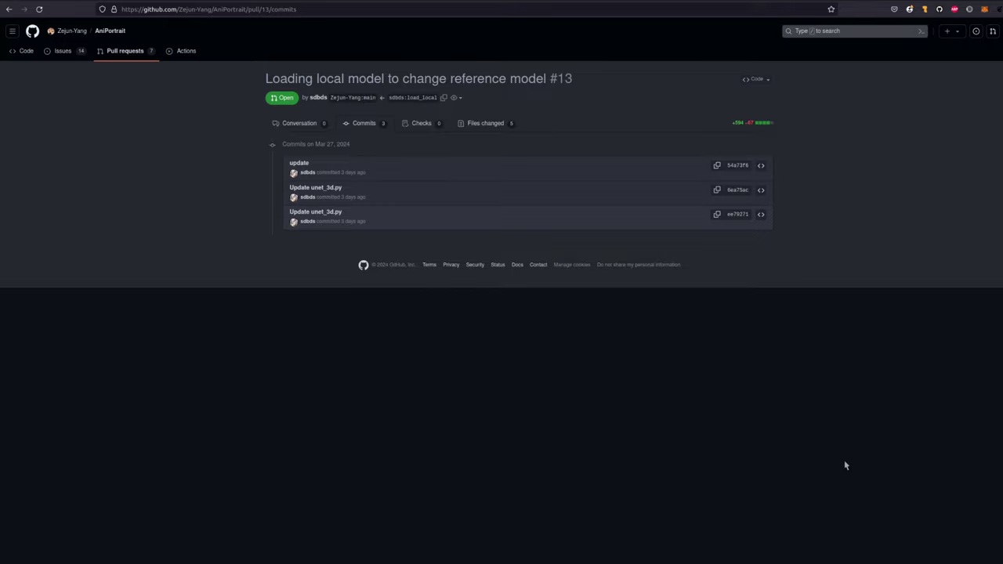
{"action": "key", "text": "alt+Tab"}
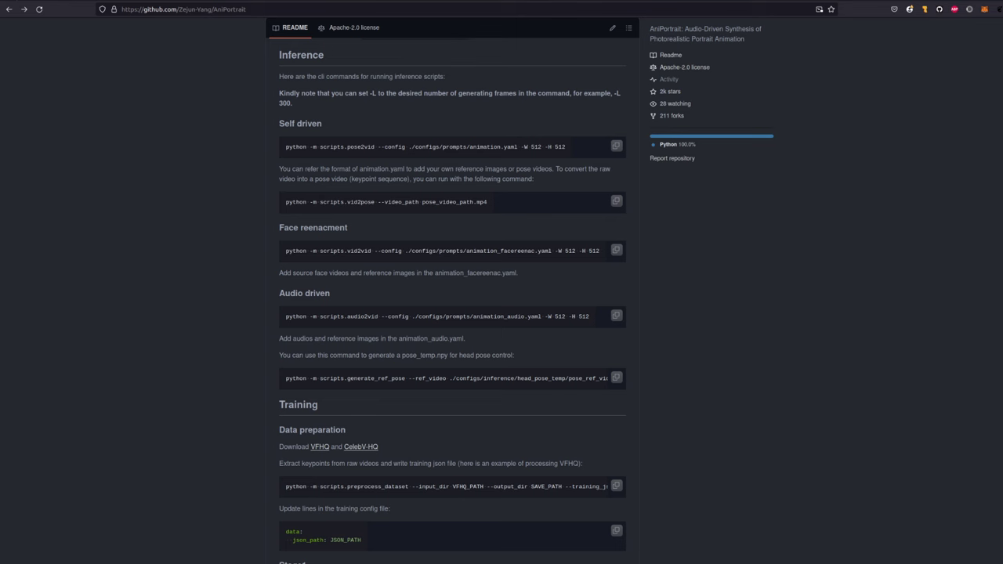
{"action": "left_click", "coordinate": [617, 147]}
{"action": "key", "text": "alt+Tab"}
{"action": "right_click", "coordinate": [461, 215]}
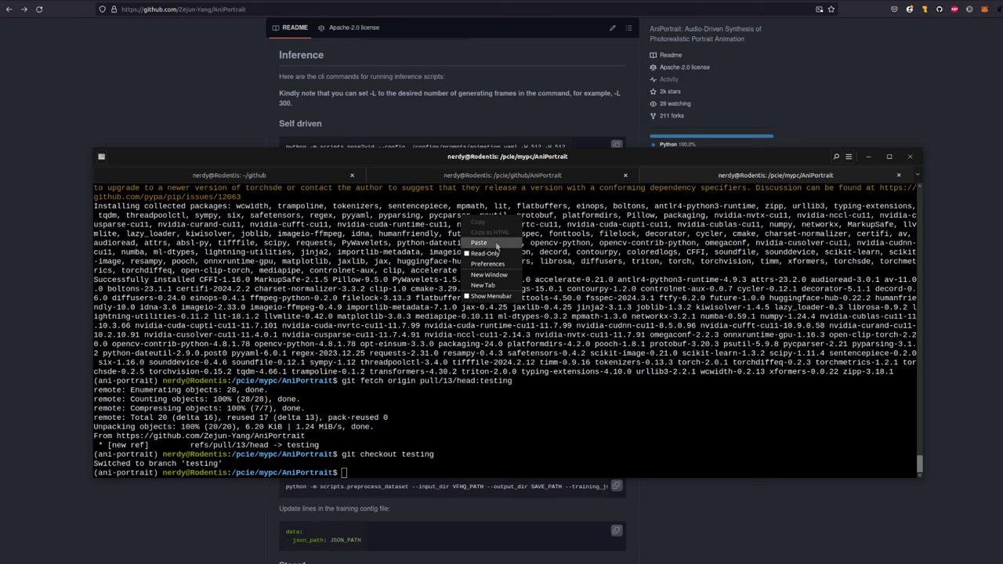
{"action": "left_click", "coordinate": [499, 246]}
{"action": "type", "text": "-"}
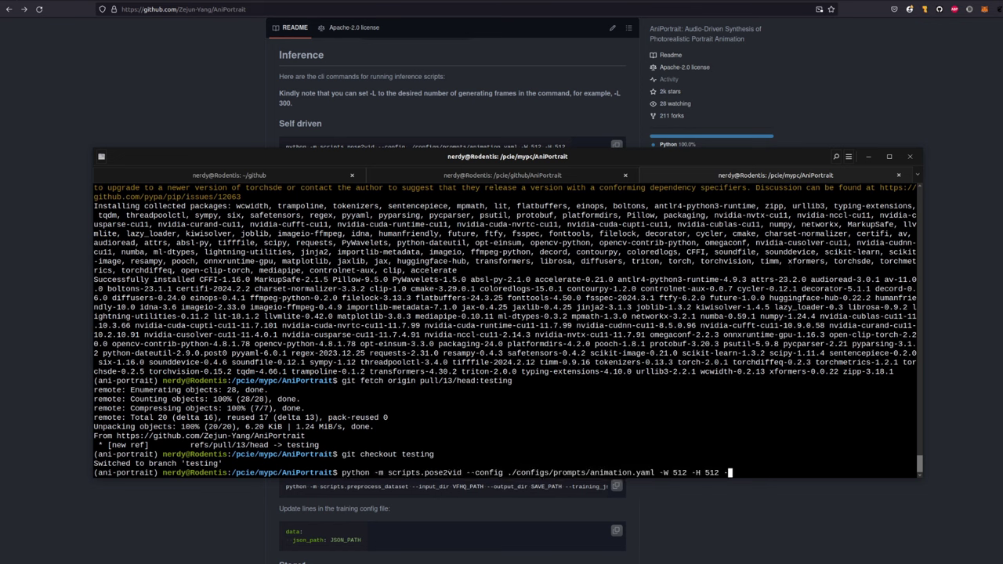
{"action": "type", "text": "L 300"}
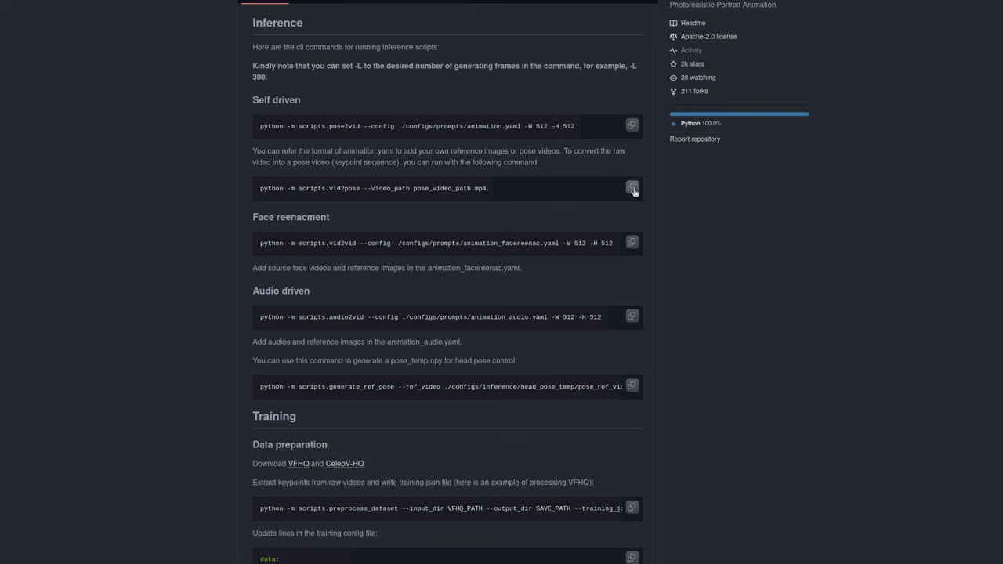
{"action": "left_click", "coordinate": [632, 189]}
{"action": "key", "text": "alt+Tab"}
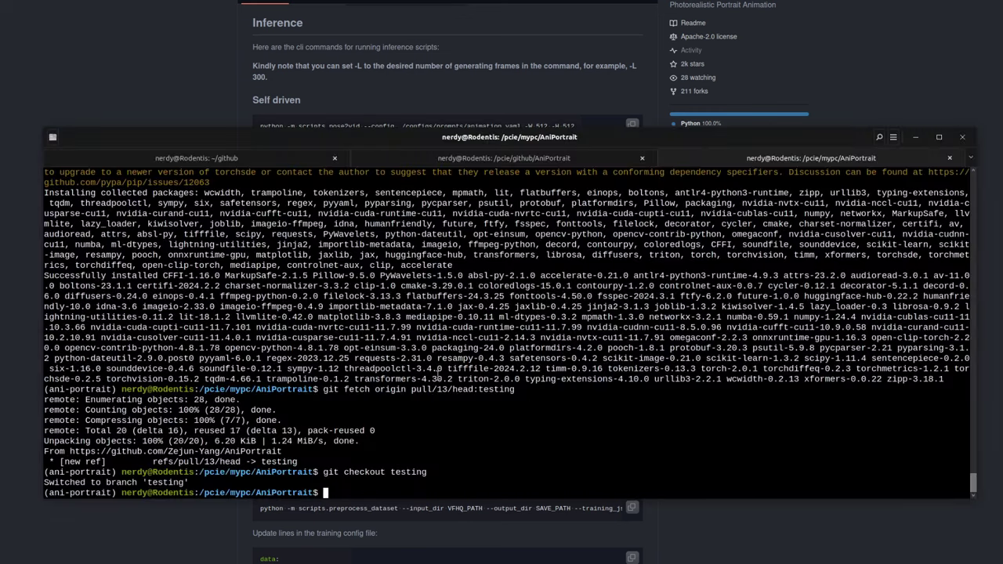
{"action": "right_click", "coordinate": [531, 403]}
{"action": "left_click", "coordinate": [571, 436]}
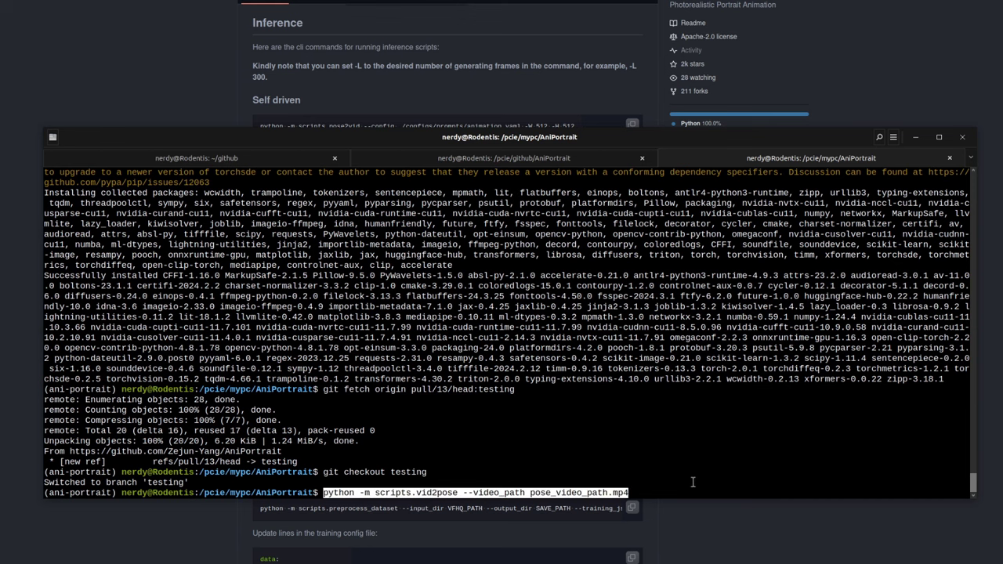
{"action": "key", "text": "BackSpace"}
{"action": "key", "text": "BackSpace"}
{"action": "key", "text": "BackSpace"}
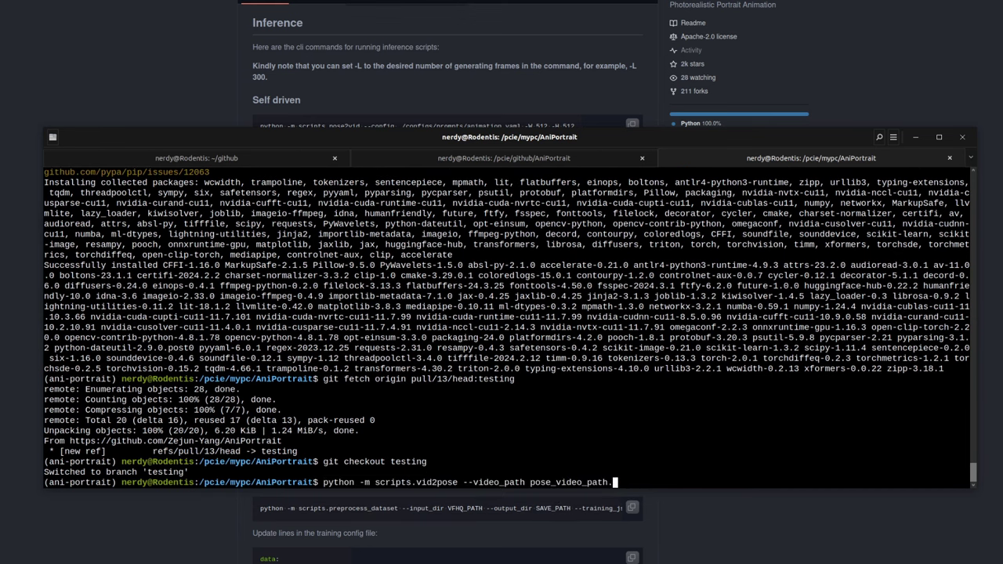
{"action": "key", "text": "ctrl+u"}
{"action": "key", "text": "alt+Tab"}
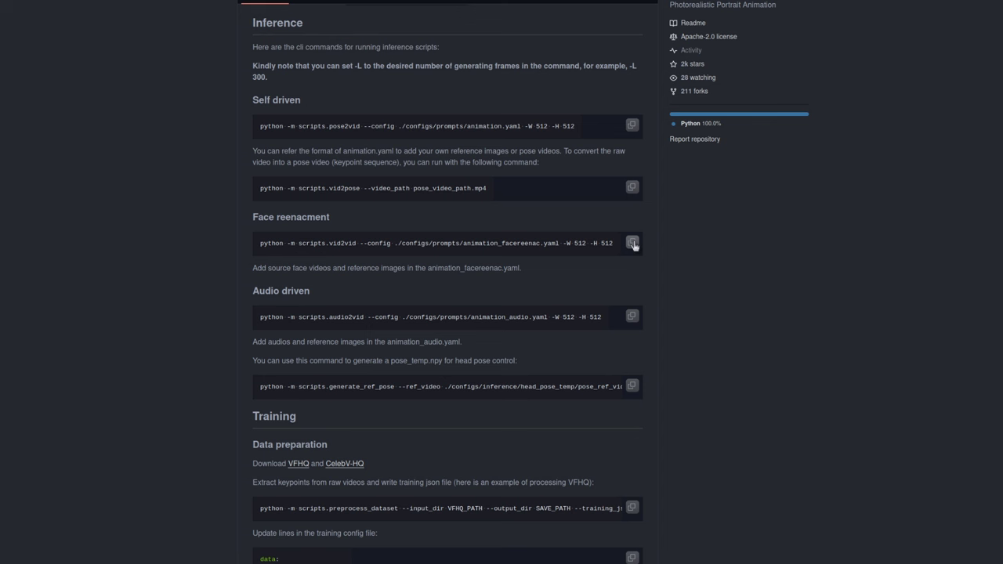
Step: Change line 15 of animation_facereenac.yaml to ./configs/inference/head_pose_temp/pose_ref_video.mp4
{"action": "left_click_drag", "start_coordinate": [560, 243], "coordinate": [398, 243]}
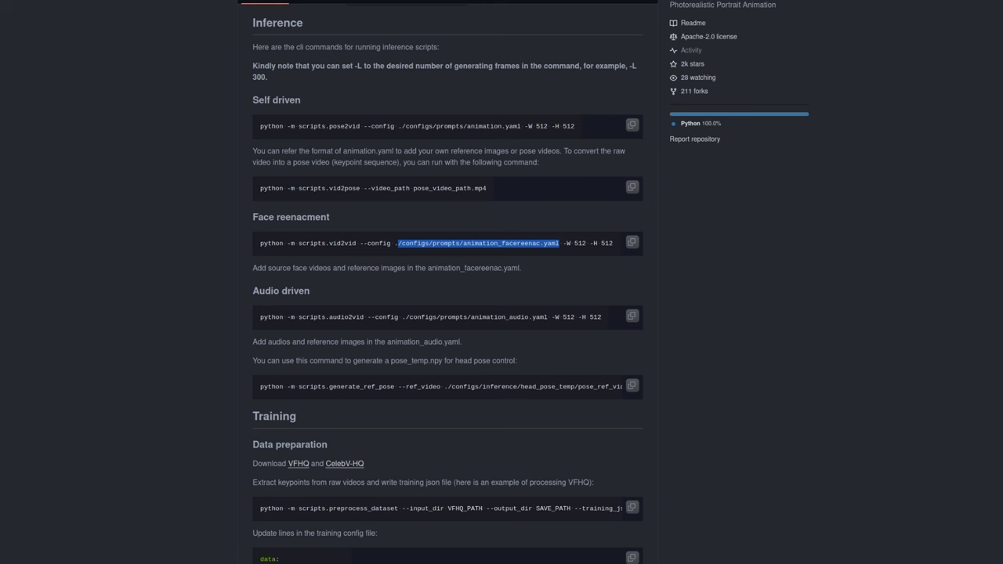
{"action": "key", "text": "alt+Tab"}
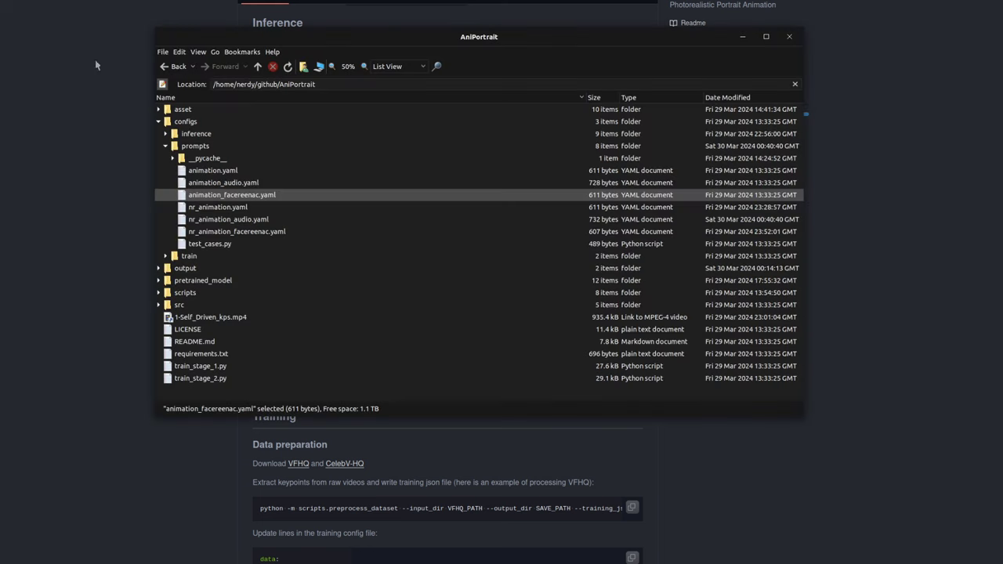
{"action": "right_click", "coordinate": [266, 196]}
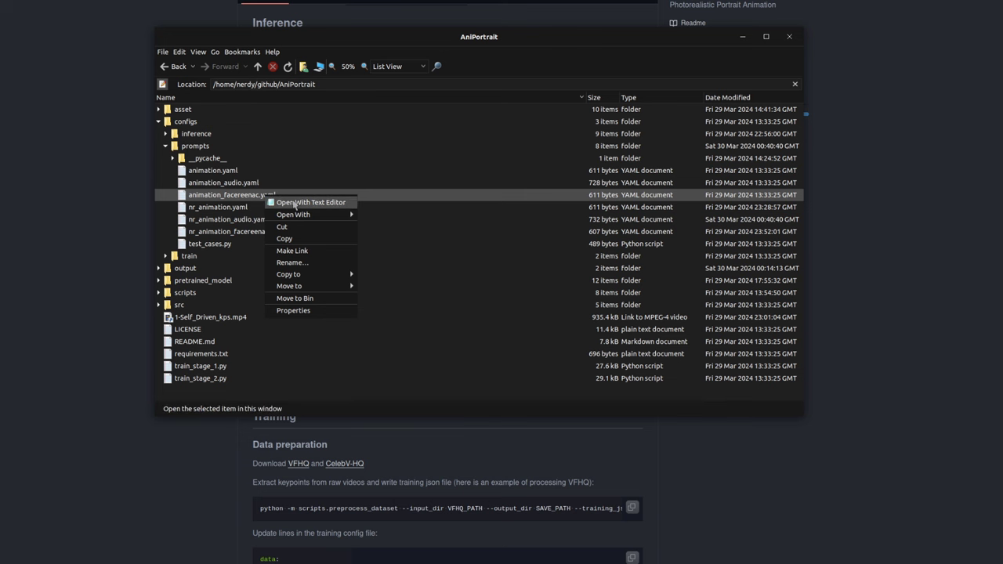
{"action": "left_click", "coordinate": [295, 203]}
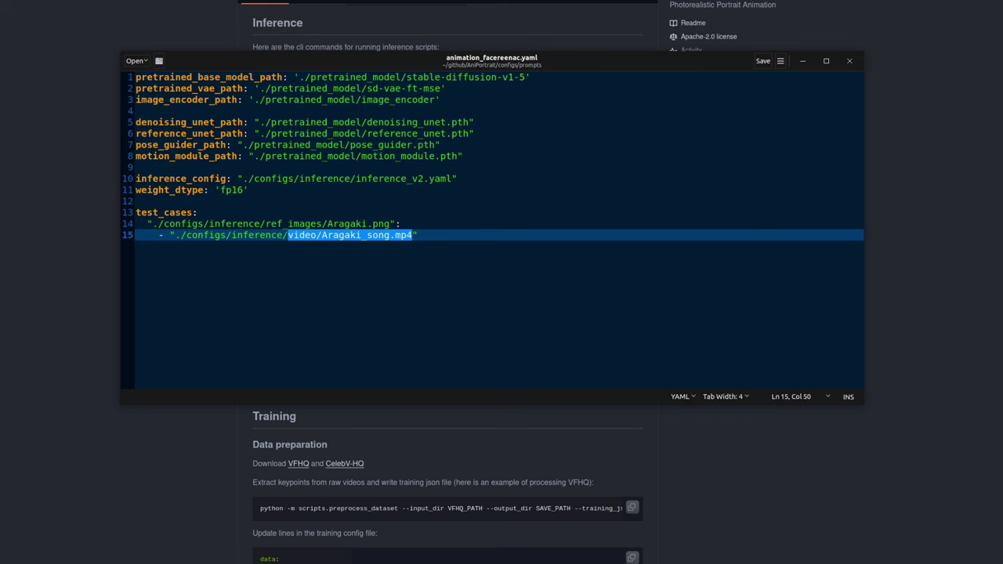
{"action": "key", "text": "ctrl+v"}
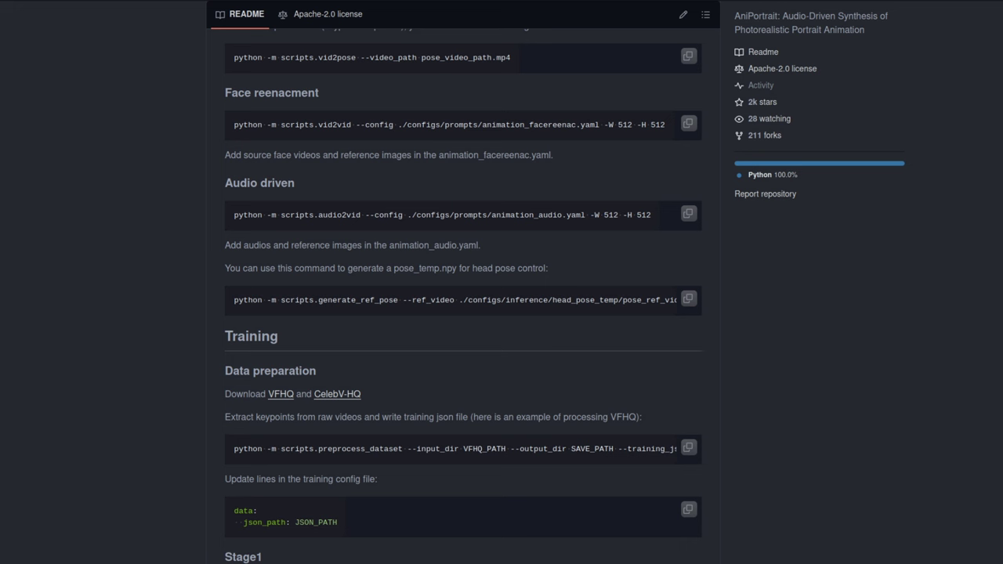
Step: Select the full generate_ref_pose command line in the README's Audio driven code block
{"action": "triple_click", "coordinate": [445, 315]}
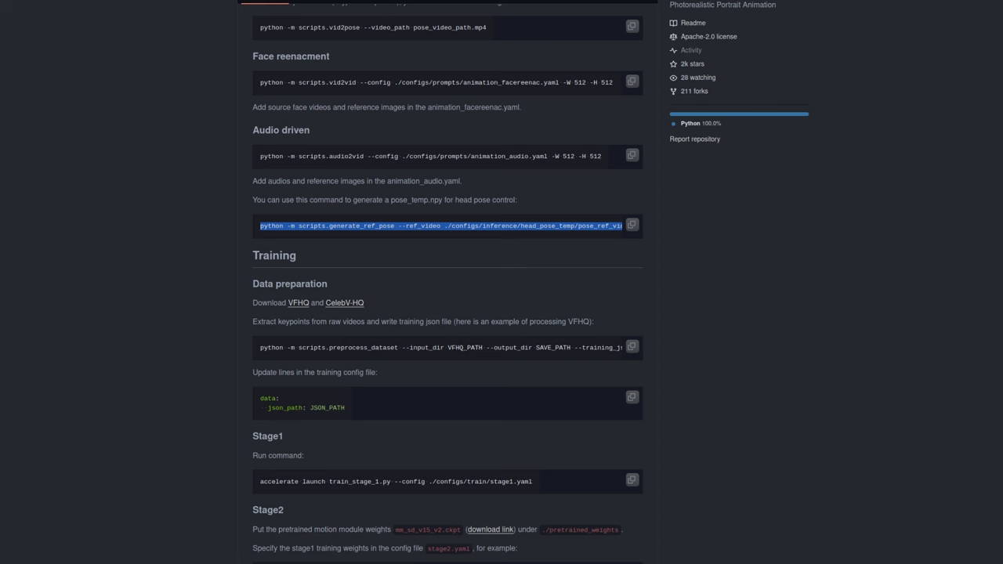
Step: Switch to the AniPortrait project folder and open nr_animation_audio.yaml in the text editor
{"action": "key", "text": "alt+Tab"}
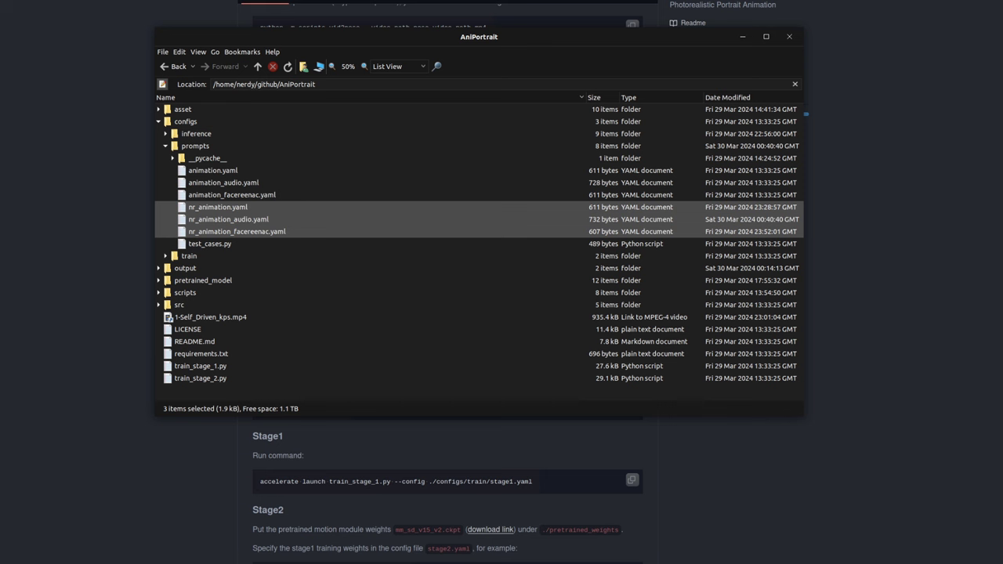
{"action": "key", "text": "Return"}
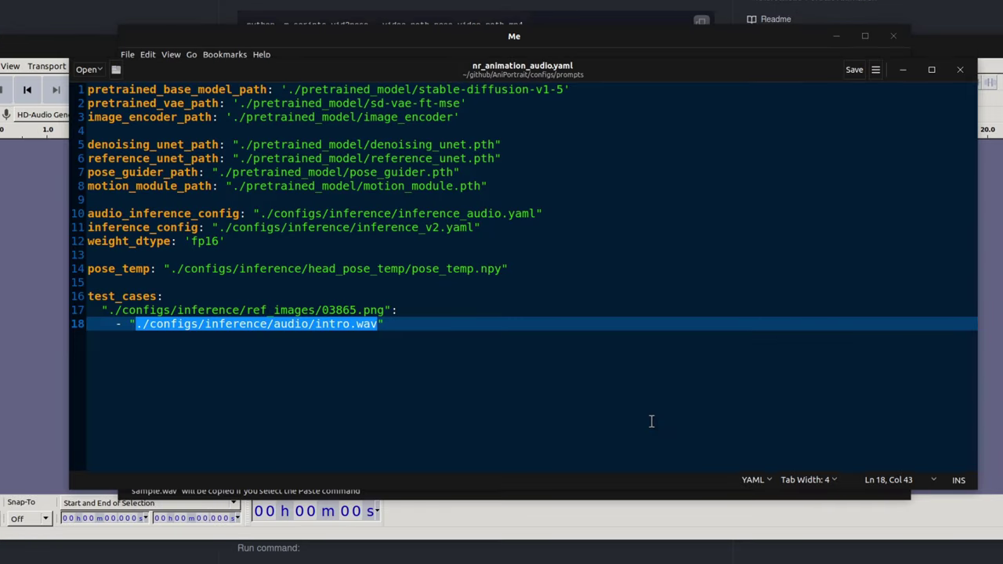
Step: Replace the line 18 audio path with sample.wav and check the 03865.png reference image
{"action": "key", "text": "ctrl+v"}
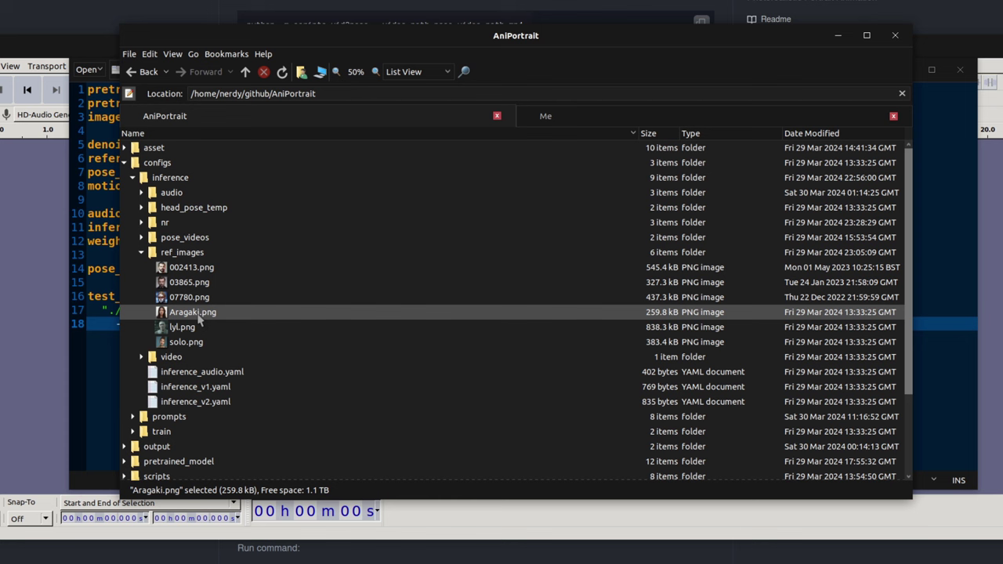
{"action": "left_click", "coordinate": [189, 282]}
{"action": "key", "text": "alt+Tab"}
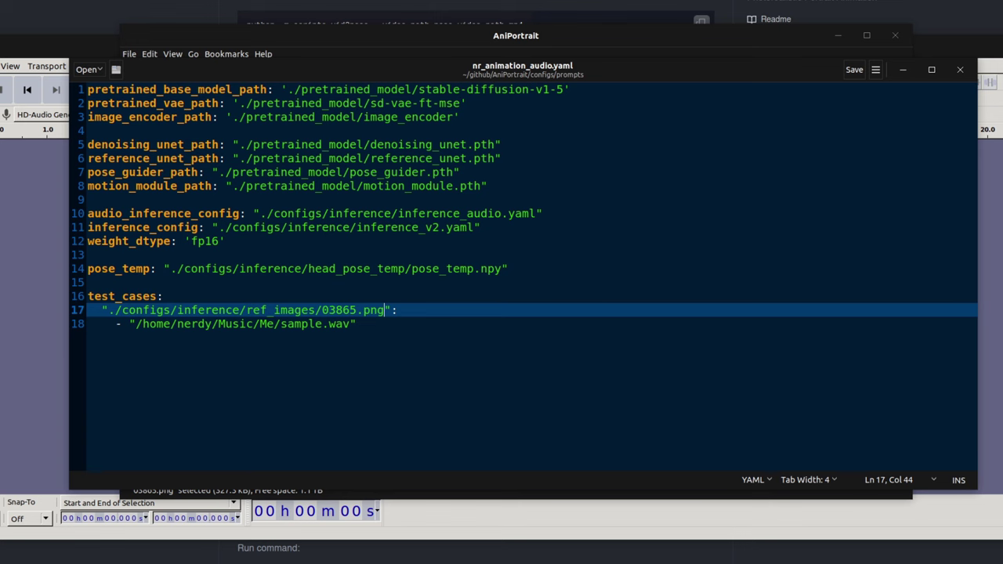
{"action": "key", "text": "alt+Tab"}
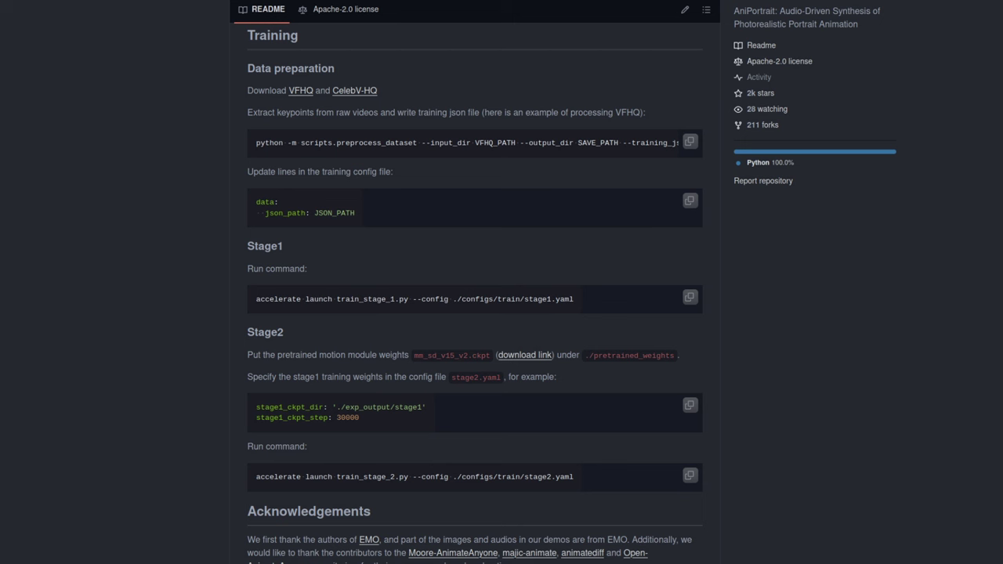
Step: Scroll the README up to the Audio driven scripts.audio2vid inference command
{"action": "scroll", "coordinate": [475, 314], "scroll_direction": "up", "scroll_amount": 6}
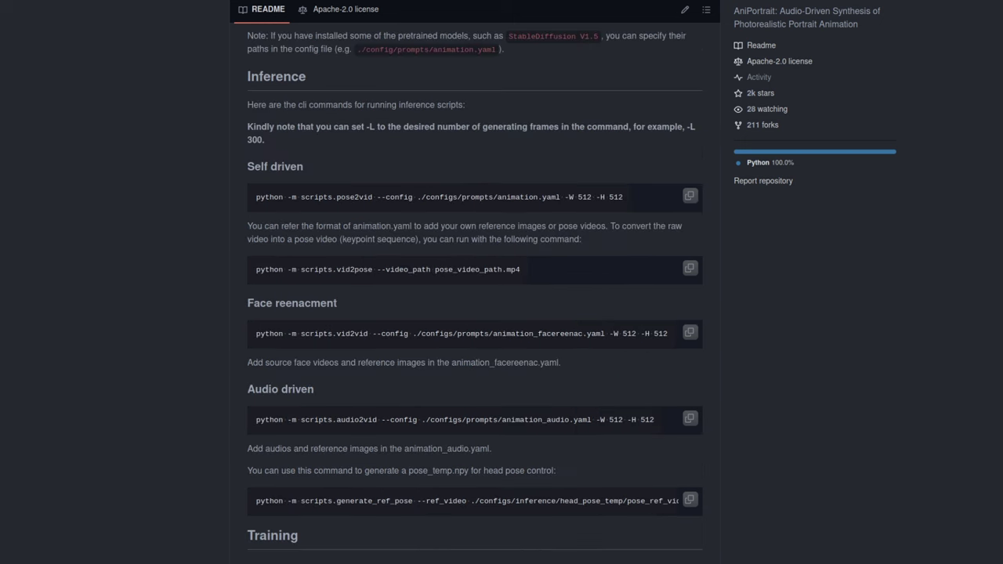